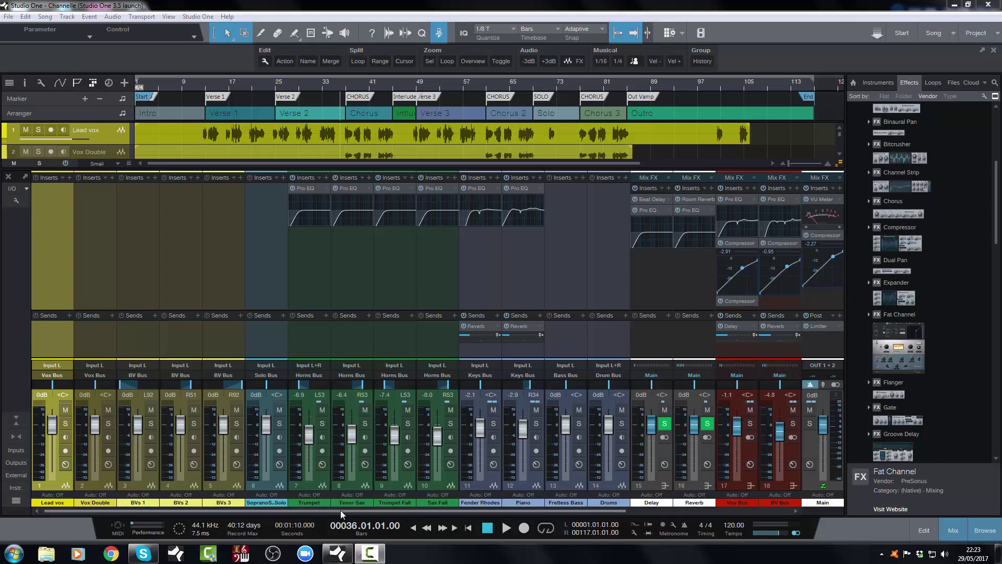
- Undo the Fat Channel removal on Soprano Sax Solo and check the history ending at Gain 56.50
{"action": "mouse_move", "coordinate": [503, 512]}
{"action": "left_mouse_down"}
{"action": "mouse_move", "coordinate": [781, 509]}
{"action": "mouse_move", "coordinate": [496, 510]}
{"action": "left_mouse_up"}
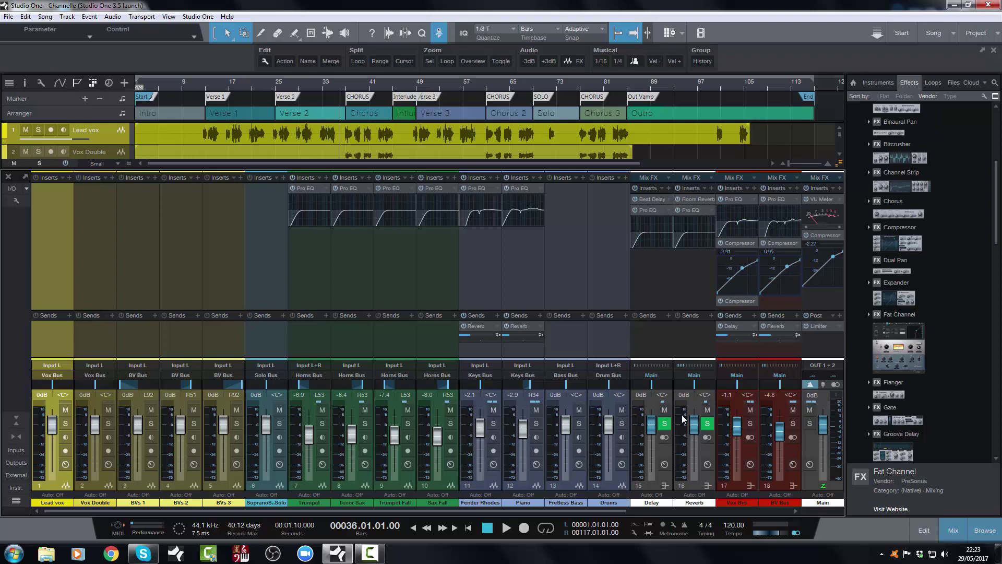
{"action": "left_click_drag", "start_coordinate": [411, 510], "coordinate": [576, 440]}
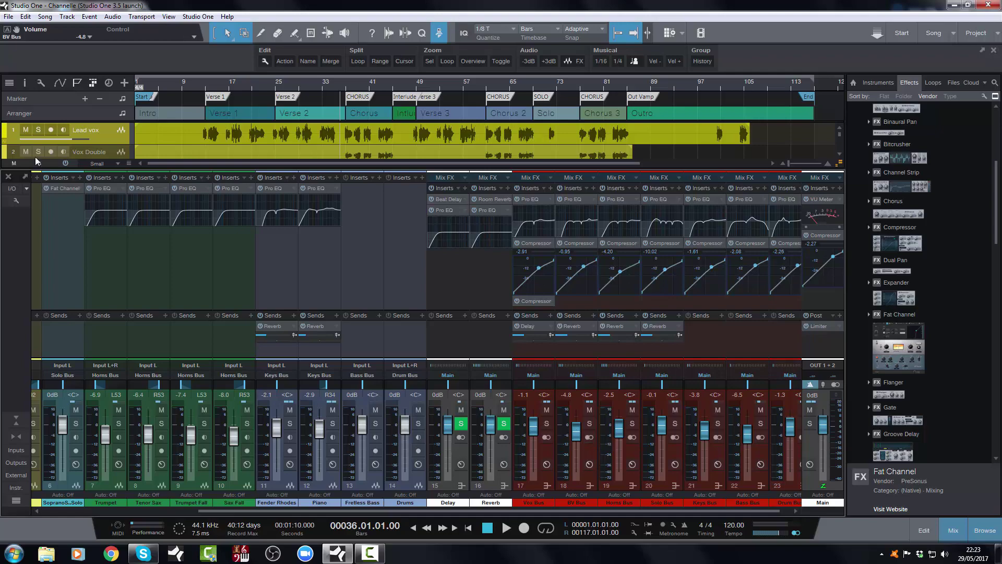
{"action": "left_click", "coordinate": [26, 17]}
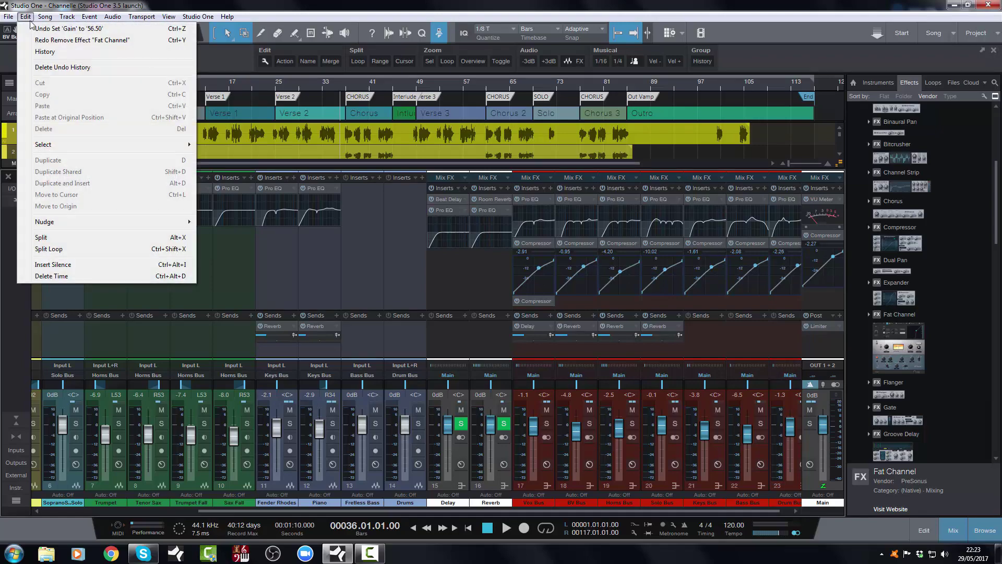
{"action": "left_click", "coordinate": [45, 52]}
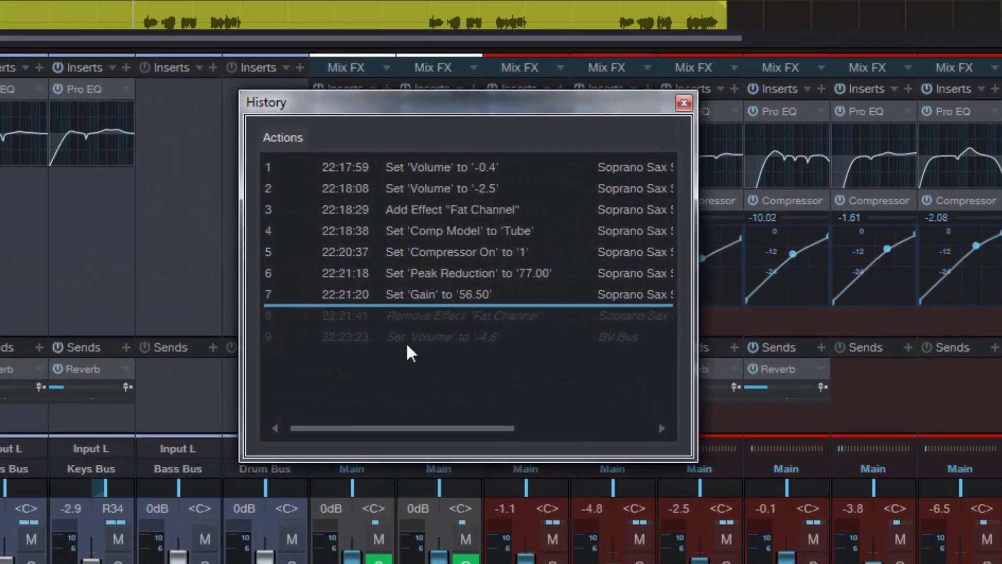
{"action": "left_click", "coordinate": [684, 102]}
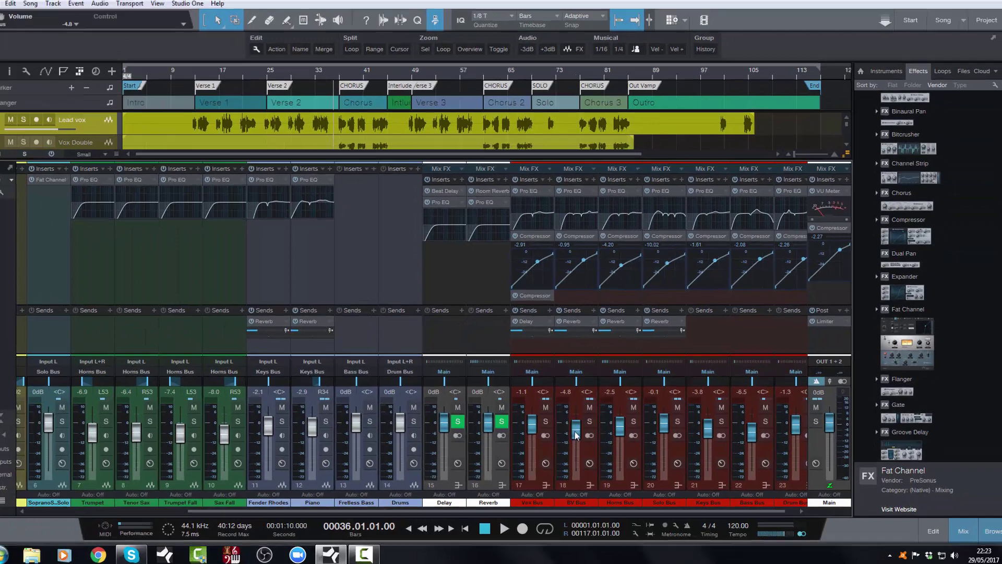
{"action": "left_click_drag", "start_coordinate": [584, 465], "coordinate": [584, 473]}
{"action": "left_click_drag", "start_coordinate": [575, 386], "coordinate": [572, 346]}
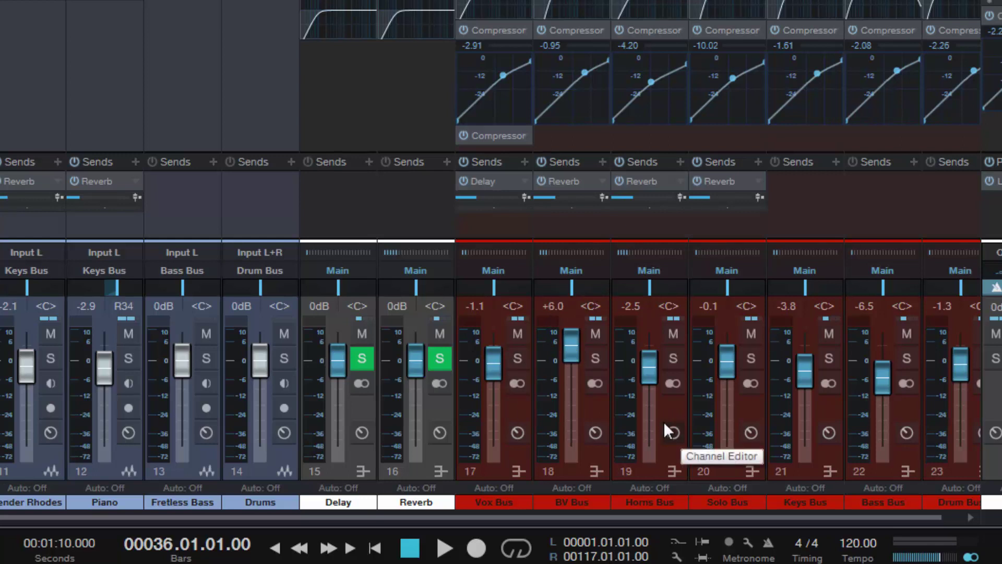
{"action": "key", "text": "ctrl+z"}
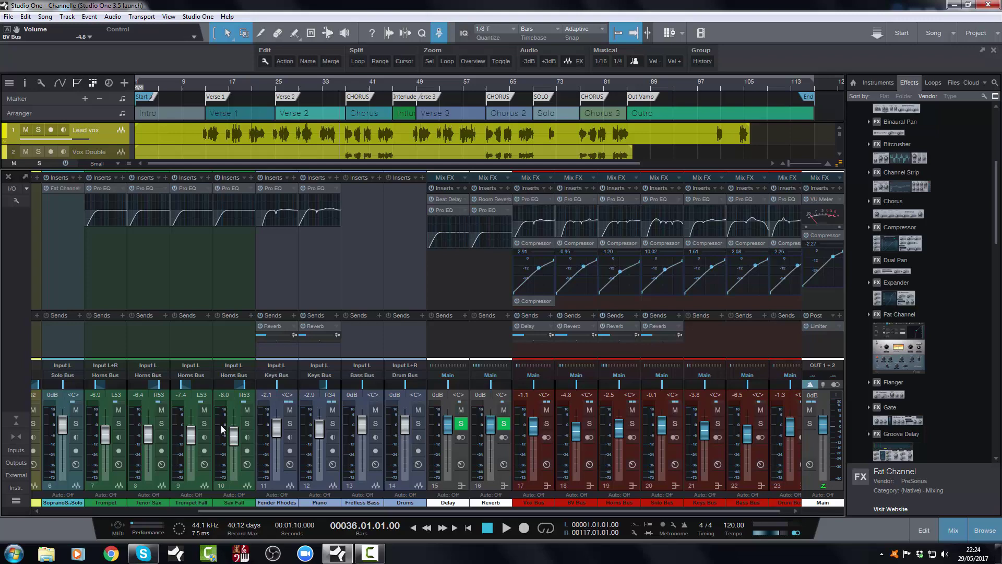
- Set faders: Trumpet +3.8 dB, Piano and Solo Bus +10.0, lower Fretless Bass, Drums, Vox Bus, raise Delay
{"action": "left_click_drag", "start_coordinate": [105, 430], "coordinate": [235, 411]}
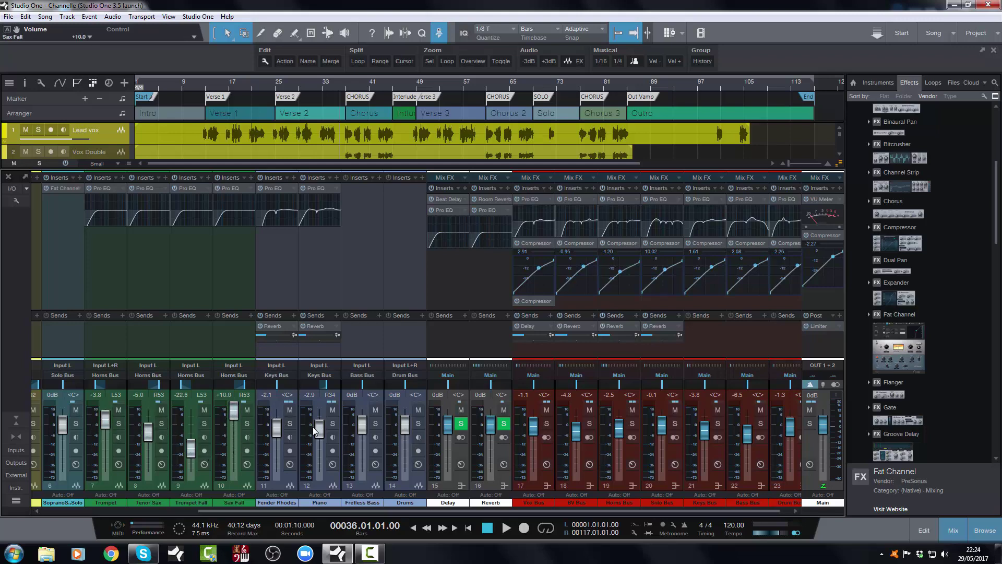
{"action": "left_click_drag", "start_coordinate": [314, 430], "coordinate": [362, 441]}
{"action": "left_click_drag", "start_coordinate": [405, 425], "coordinate": [447, 418]}
{"action": "left_click_drag", "start_coordinate": [533, 427], "coordinate": [533, 449]}
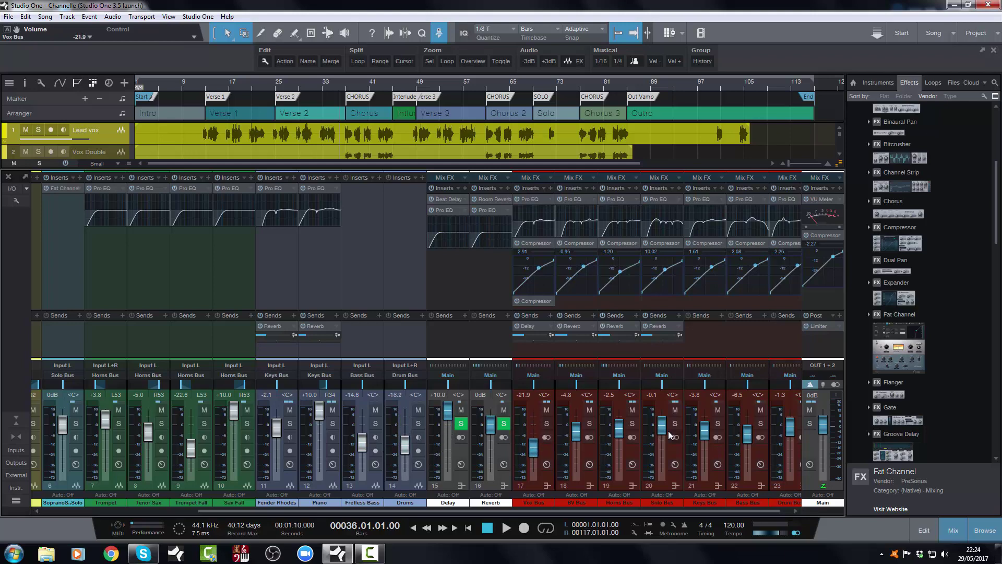
{"action": "left_click_drag", "start_coordinate": [662, 426], "coordinate": [662, 411]}
- Pan Fender Rhodes and Reverb left, Fretless Bass and Vox Bus right
{"action": "left_click_drag", "start_coordinate": [277, 385], "coordinate": [227, 375]}
{"action": "left_click_drag", "start_coordinate": [360, 384], "coordinate": [449, 386]}
{"action": "left_click_drag", "start_coordinate": [533, 385], "coordinate": [561, 380]}
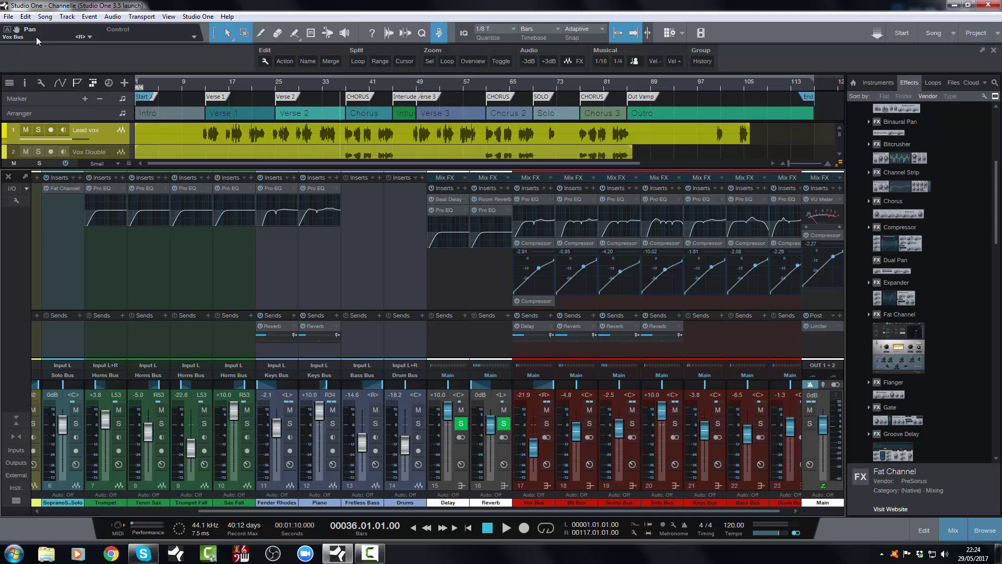
- Roll the history back to entry 7, reverting the bus, horn fader and pan changes
{"action": "left_click", "coordinate": [25, 18]}
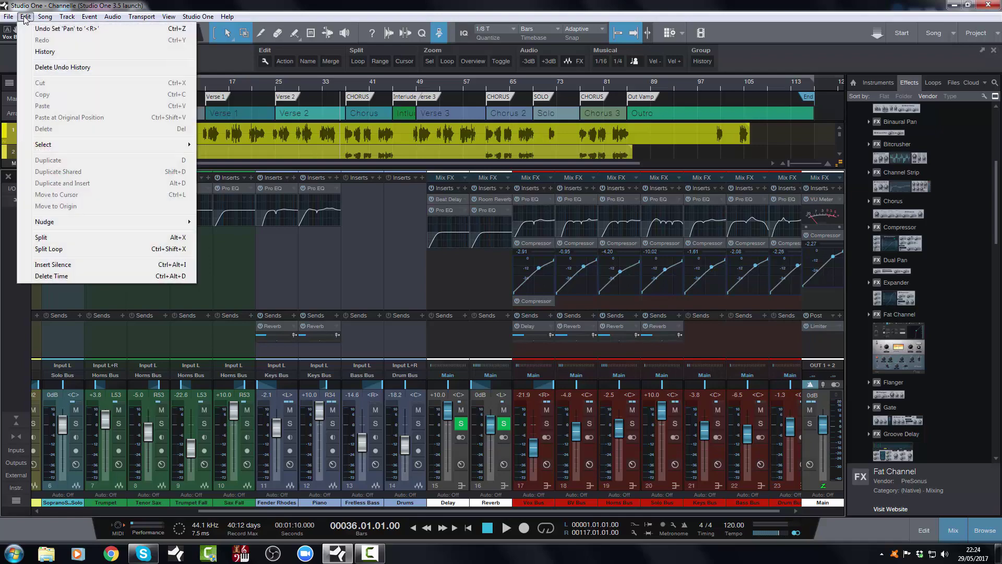
{"action": "left_click", "coordinate": [45, 52]}
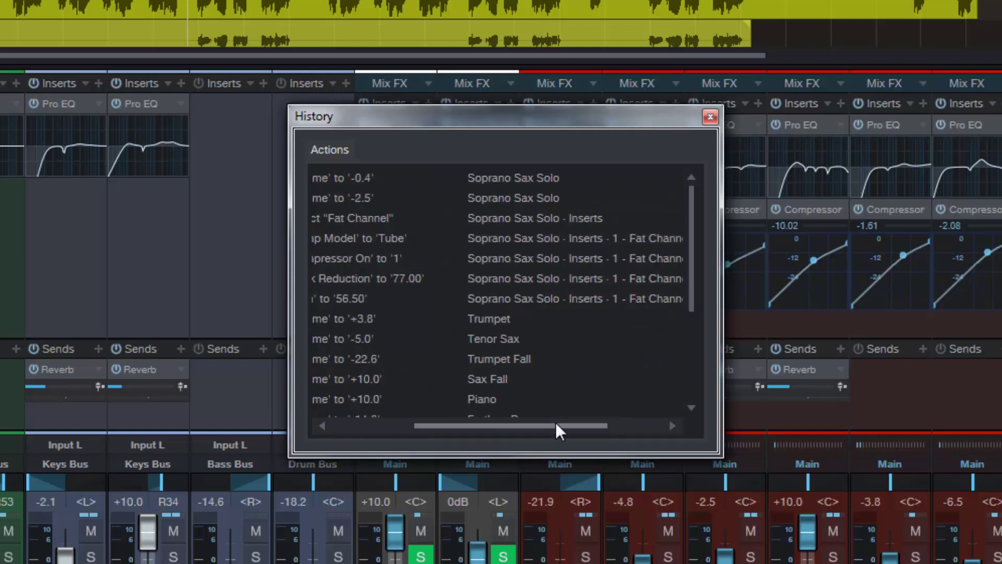
{"action": "left_click_drag", "start_coordinate": [556, 421], "coordinate": [480, 421]}
{"action": "mouse_move", "coordinate": [691, 301]}
{"action": "left_mouse_down"}
{"action": "mouse_move", "coordinate": [676, 400]}
{"action": "mouse_move", "coordinate": [697, 283]}
{"action": "left_mouse_up"}
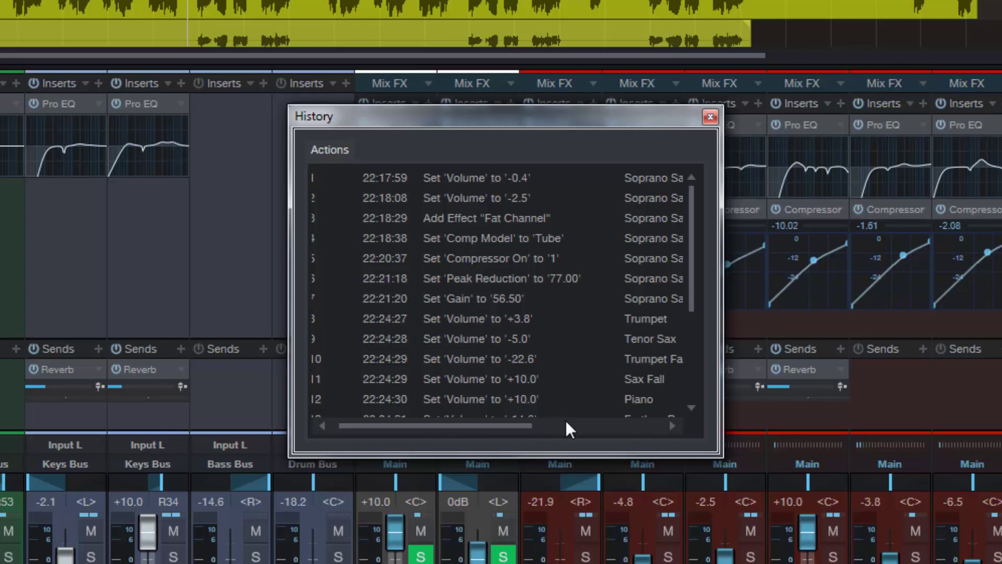
{"action": "scroll", "coordinate": [498, 356], "scroll_direction": "down", "scroll_amount": 3}
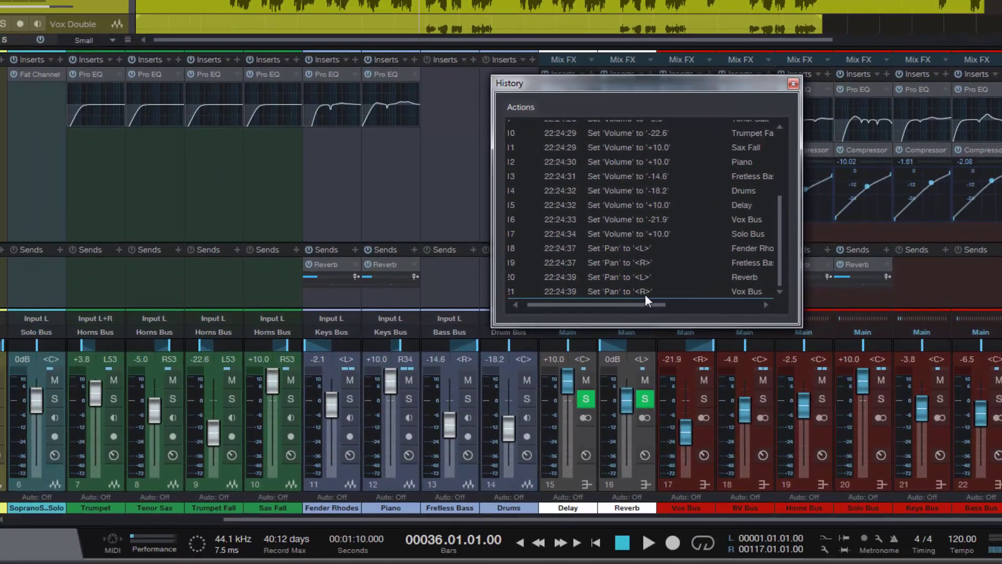
{"action": "left_click_drag", "start_coordinate": [646, 295], "coordinate": [653, 151]}
{"action": "scroll", "coordinate": [654, 168], "scroll_direction": "up", "scroll_amount": 2}
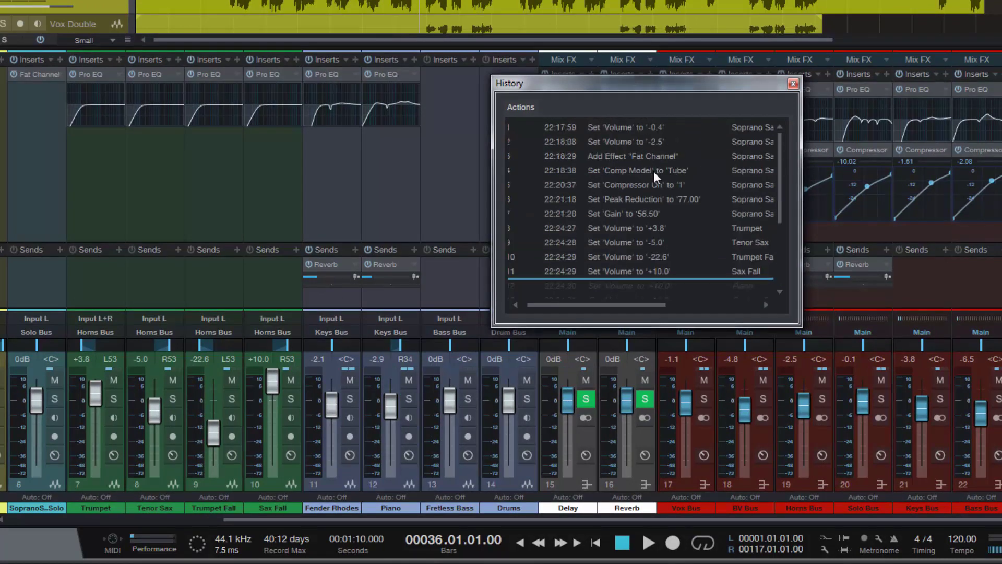
{"action": "left_click_drag", "start_coordinate": [647, 277], "coordinate": [654, 224]}
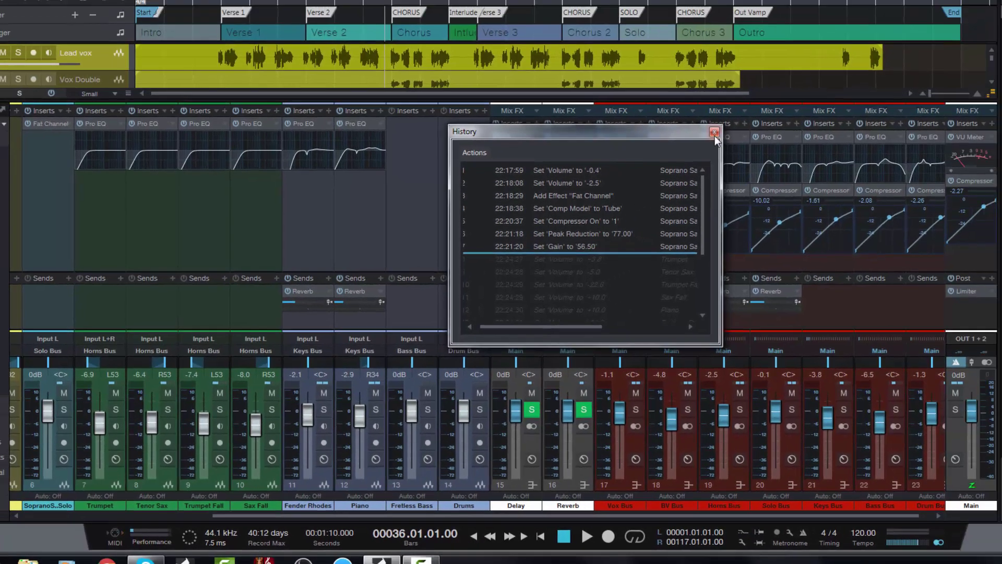
{"action": "left_click", "coordinate": [715, 133]}
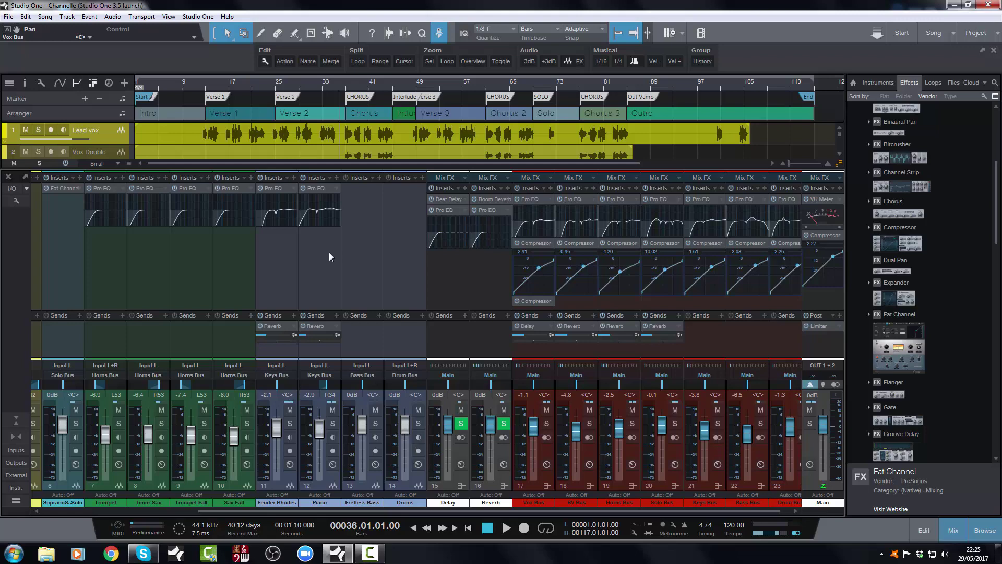
- Open the Soprano Sax Solo Fat Channel editor and load its default preset
{"action": "left_click_drag", "start_coordinate": [313, 510], "coordinate": [102, 510]}
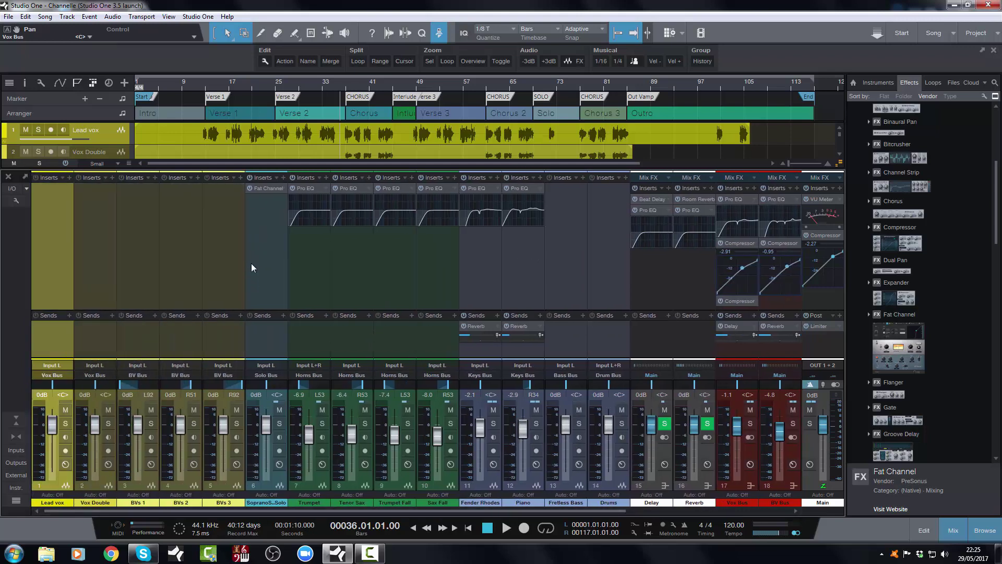
{"action": "left_click", "coordinate": [283, 189]}
{"action": "left_click", "coordinate": [287, 200]}
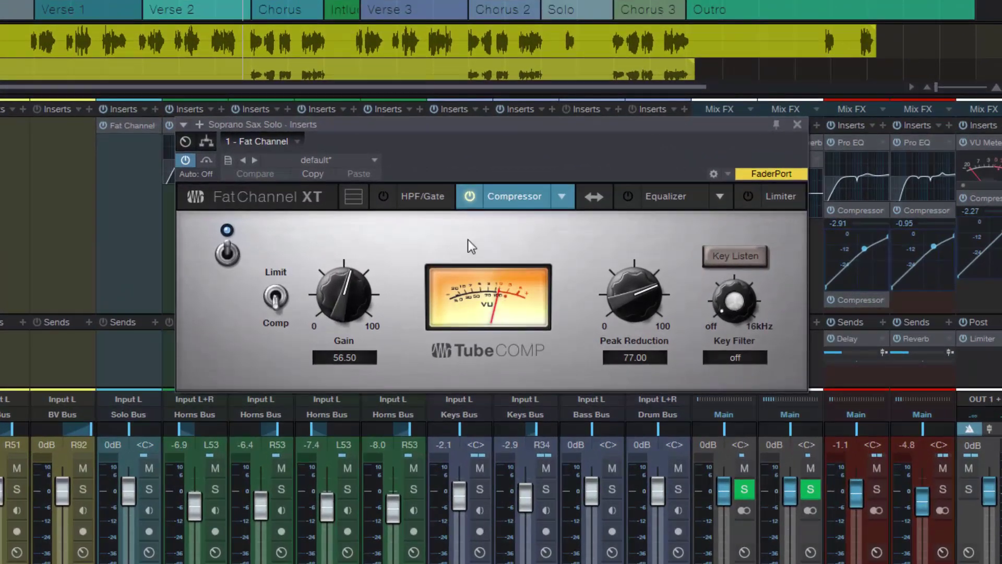
{"action": "left_click", "coordinate": [374, 161]}
{"action": "left_click", "coordinate": [349, 178]}
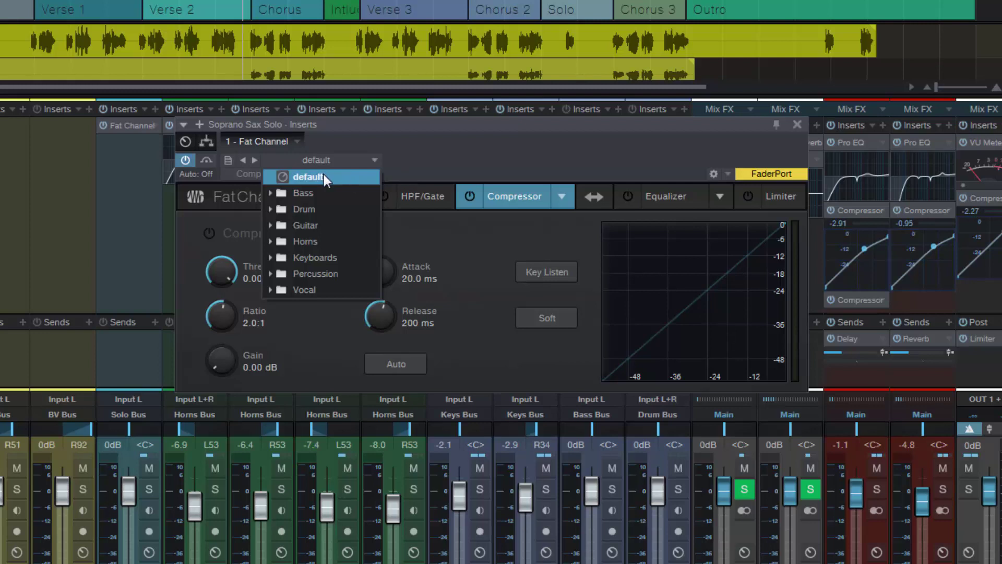
{"action": "left_click", "coordinate": [491, 198]}
- Enable the Fat Channel compressor and switch it to the Tube model
{"action": "left_click", "coordinate": [460, 198]}
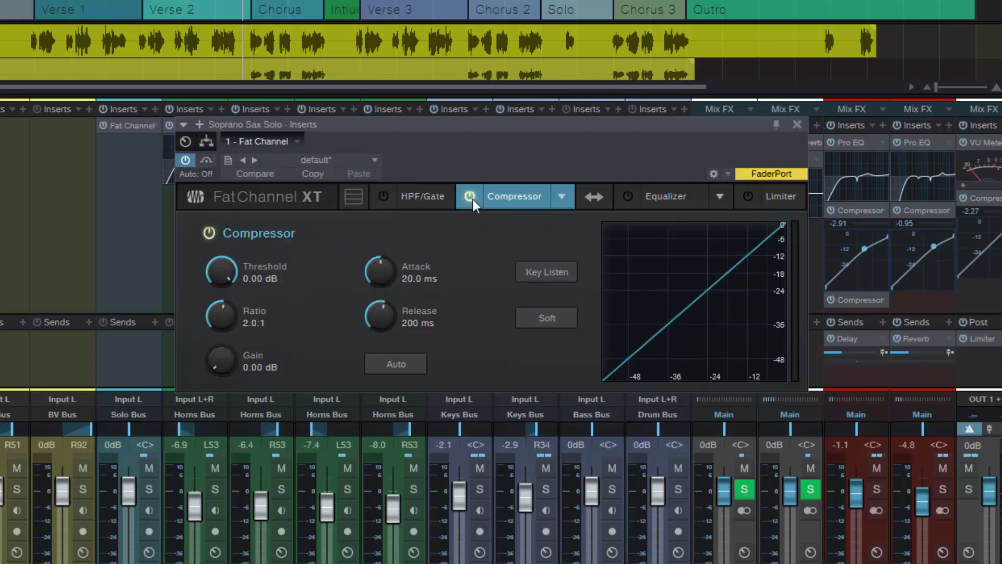
{"action": "left_click", "coordinate": [561, 200]}
{"action": "left_click", "coordinate": [571, 235]}
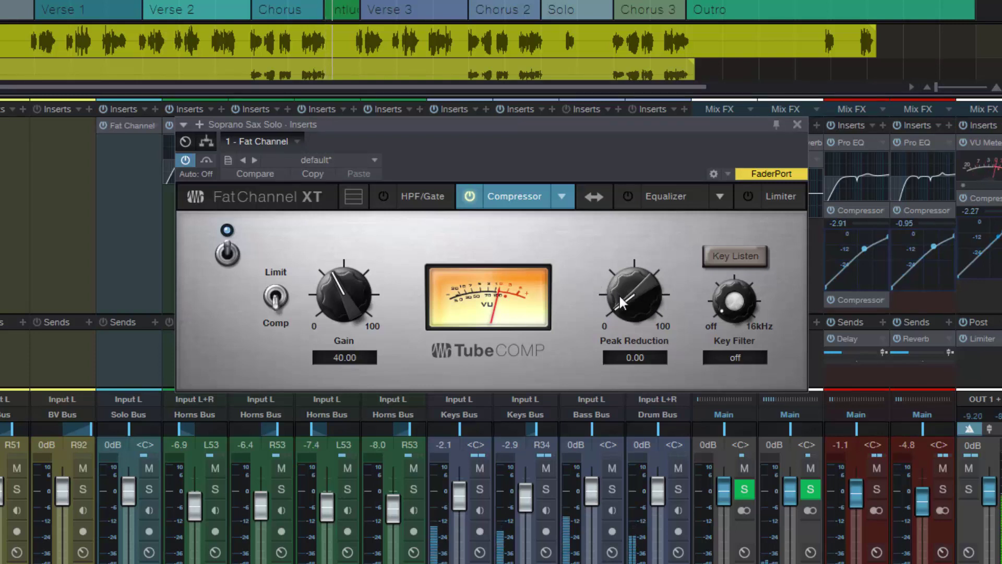
- Raise Peak Reduction to 83 and Gain to 54, undo them, and close the Fat Channel editor
{"action": "left_click_drag", "start_coordinate": [621, 303], "coordinate": [677, 220]}
{"action": "left_click_drag", "start_coordinate": [354, 289], "coordinate": [355, 262]}
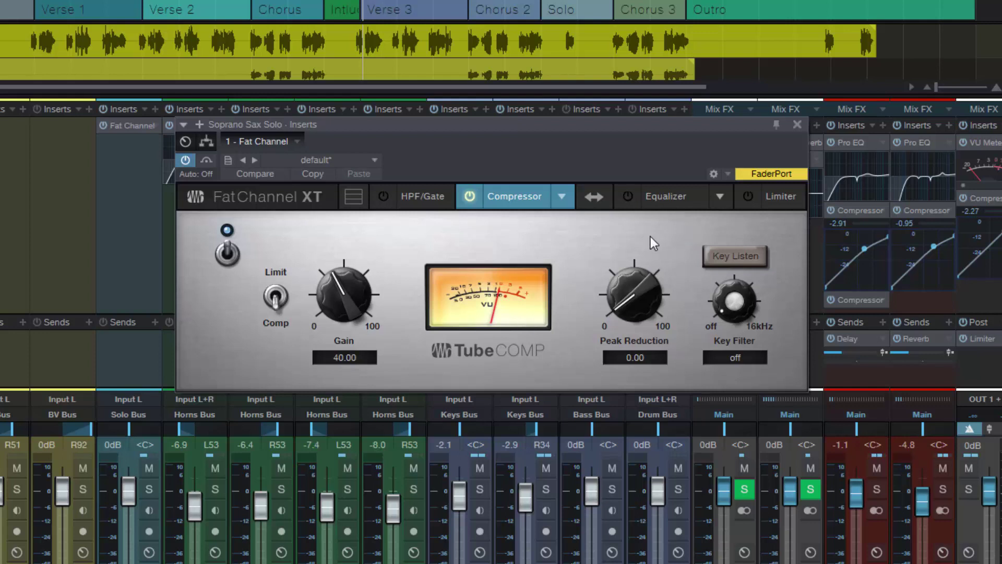
{"action": "left_click", "coordinate": [797, 124]}
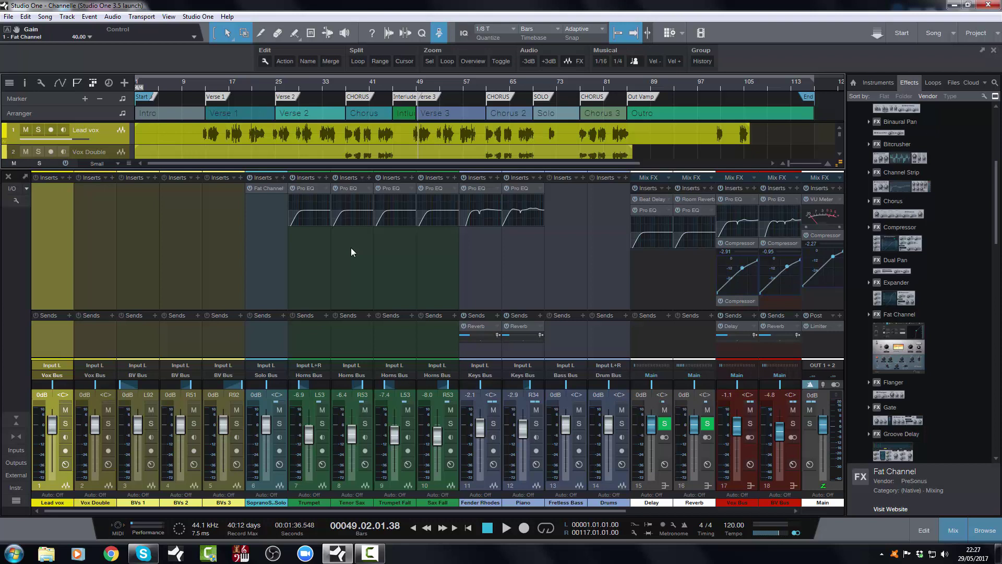
- Revert history to step 1, then redo all 13 steps through Gain 67.00
{"action": "left_click", "coordinate": [26, 17]}
{"action": "left_click", "coordinate": [42, 52]}
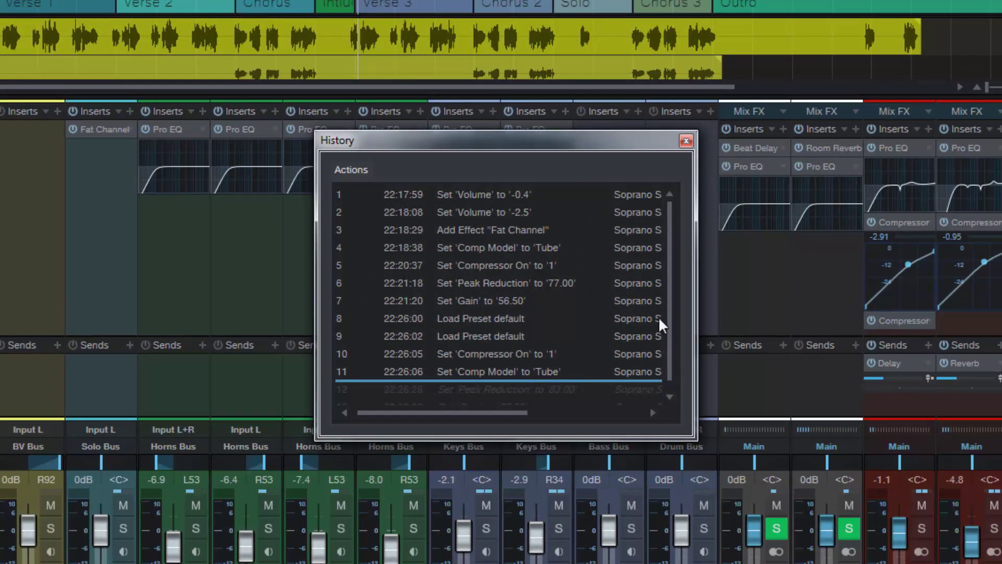
{"action": "mouse_move", "coordinate": [671, 351]}
{"action": "left_mouse_down"}
{"action": "mouse_move", "coordinate": [671, 374]}
{"action": "mouse_move", "coordinate": [666, 339]}
{"action": "left_mouse_up"}
{"action": "left_click", "coordinate": [466, 211]}
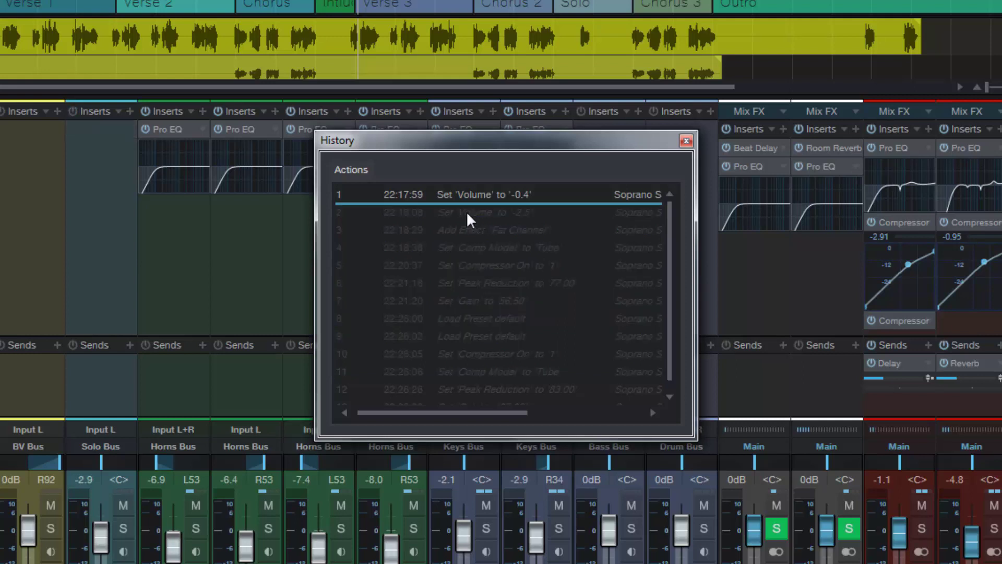
{"action": "left_click_drag", "start_coordinate": [465, 211], "coordinate": [488, 429]}
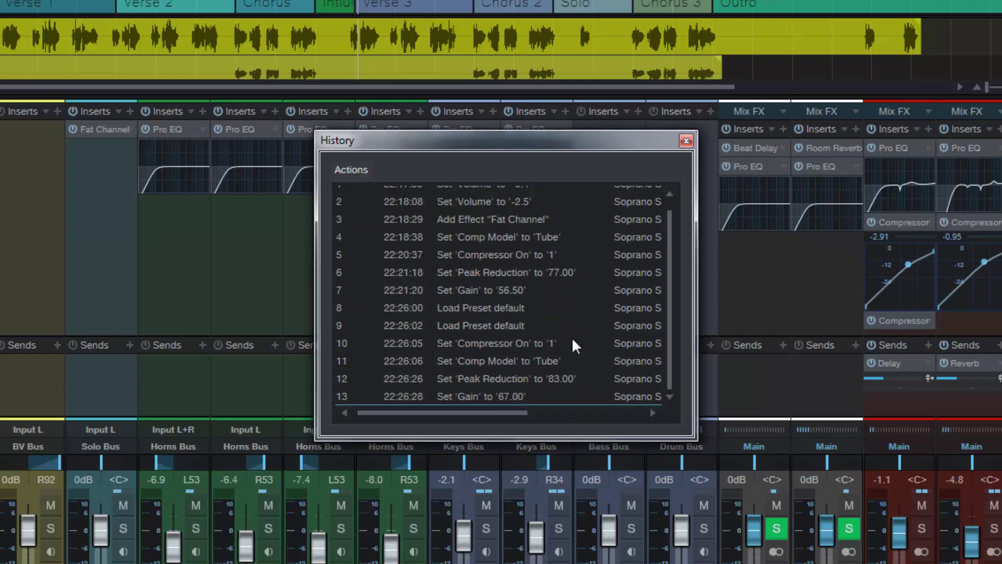
{"action": "scroll", "coordinate": [602, 322], "scroll_direction": "up", "scroll_amount": 1}
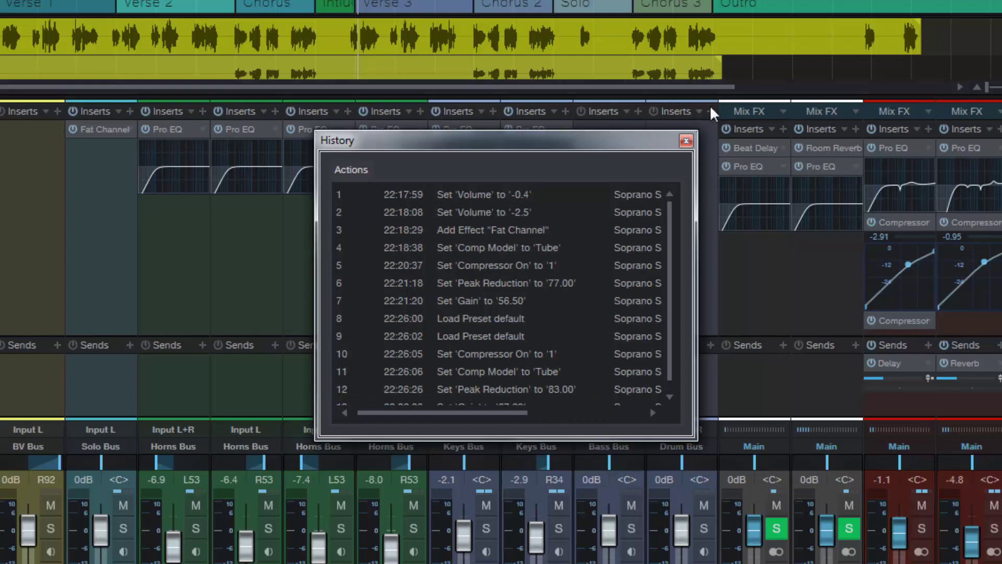
{"action": "left_click", "coordinate": [688, 142]}
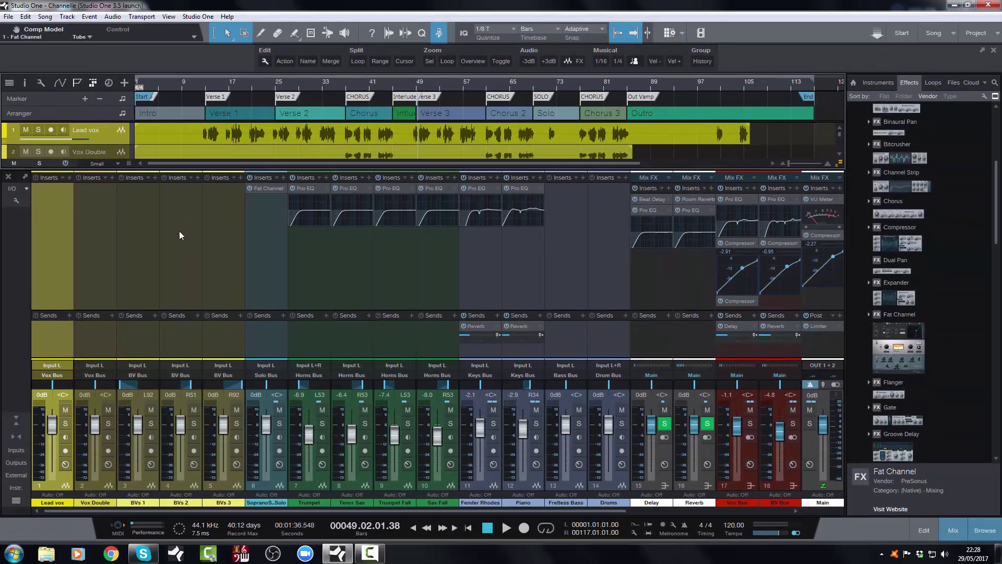